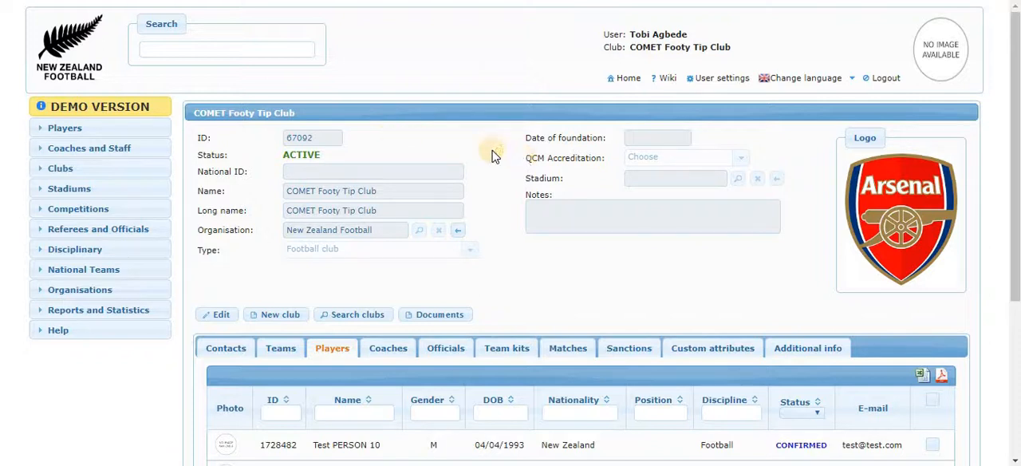
Step: Search for test player number 10 by full name and open that player's profile
click(212, 48)
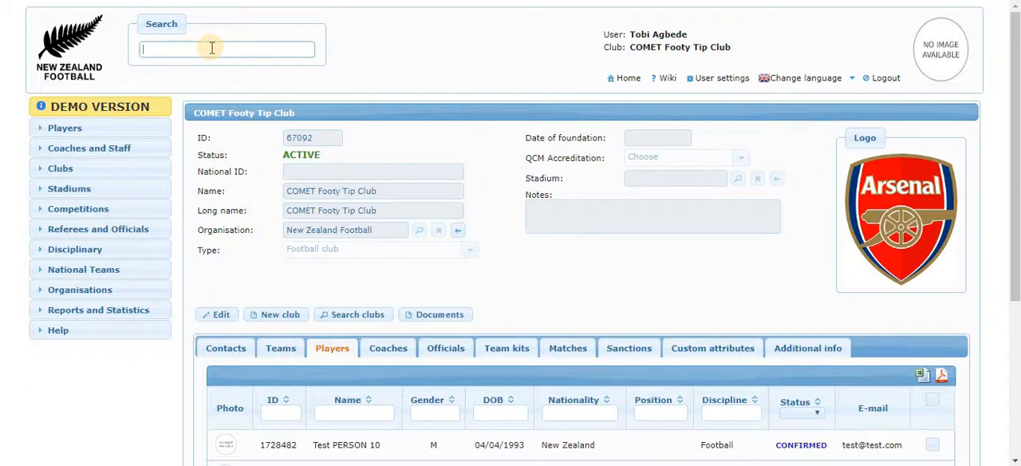
text(Test Person 1)
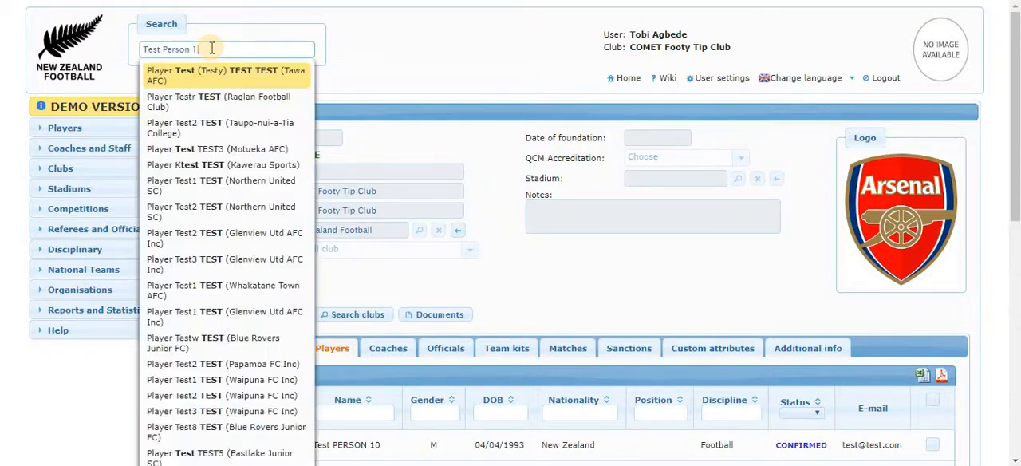
text(0)
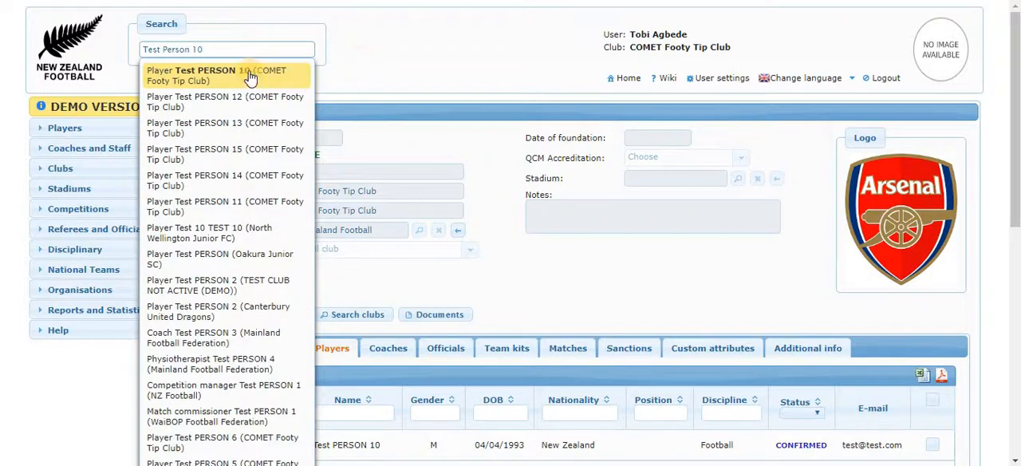
click(245, 72)
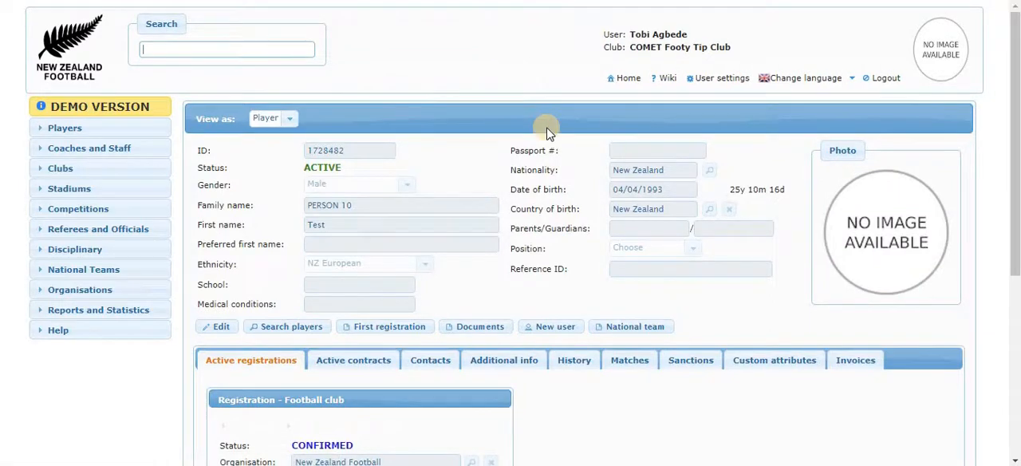
Step: Display the list of invoices in the player's profile
scroll(547, 131, down, 3)
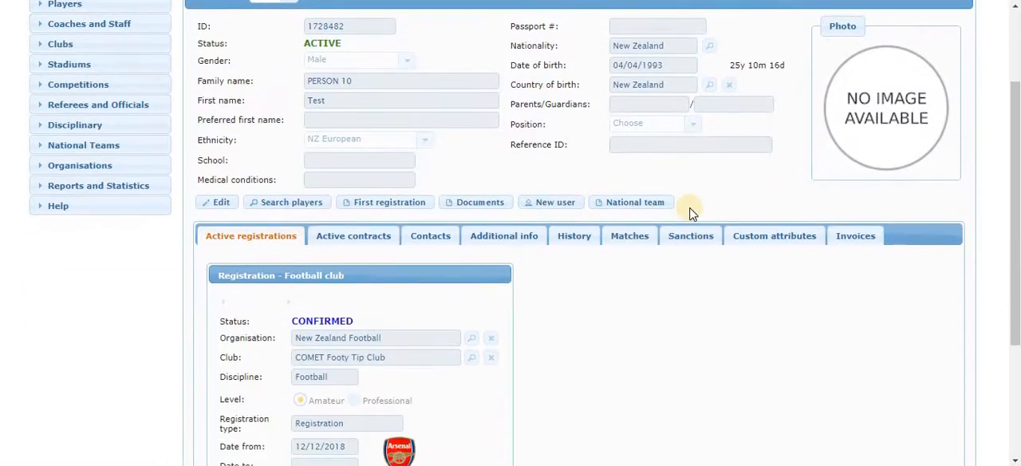
click(859, 243)
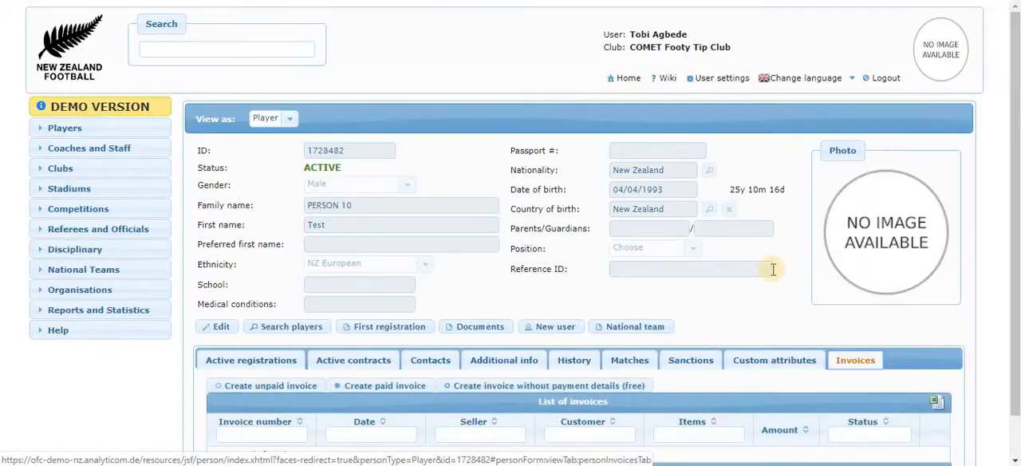
scroll(501, 196, down, 1)
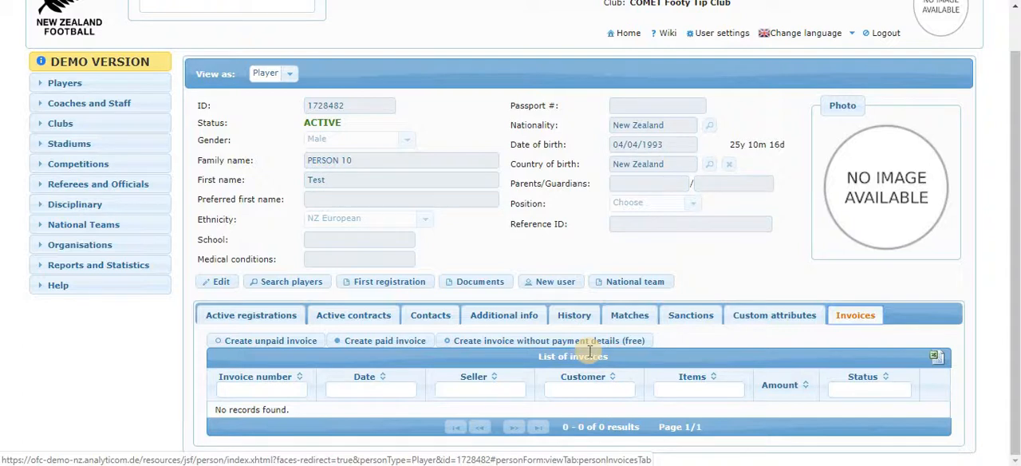
Step: Start an unpaid invoice for the player, enter the online payment account number, and set the notes to "Adding payment"
click(287, 345)
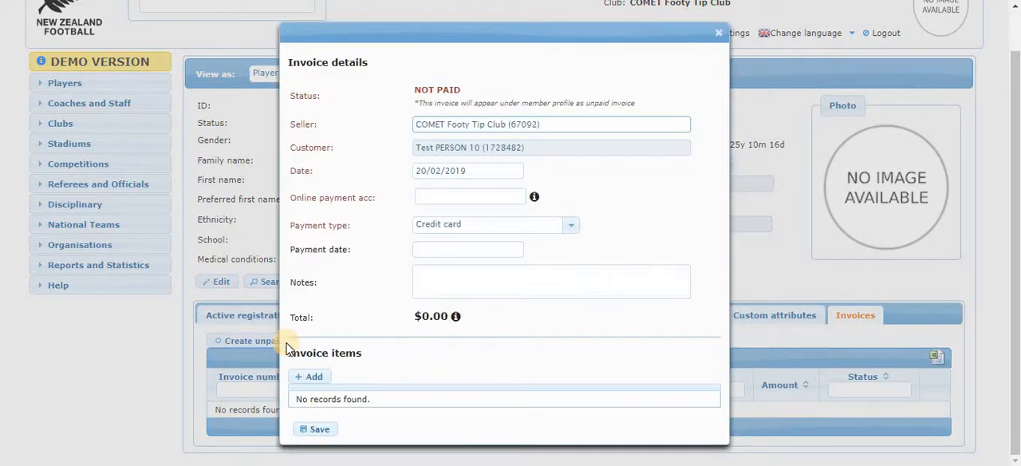
click(457, 198)
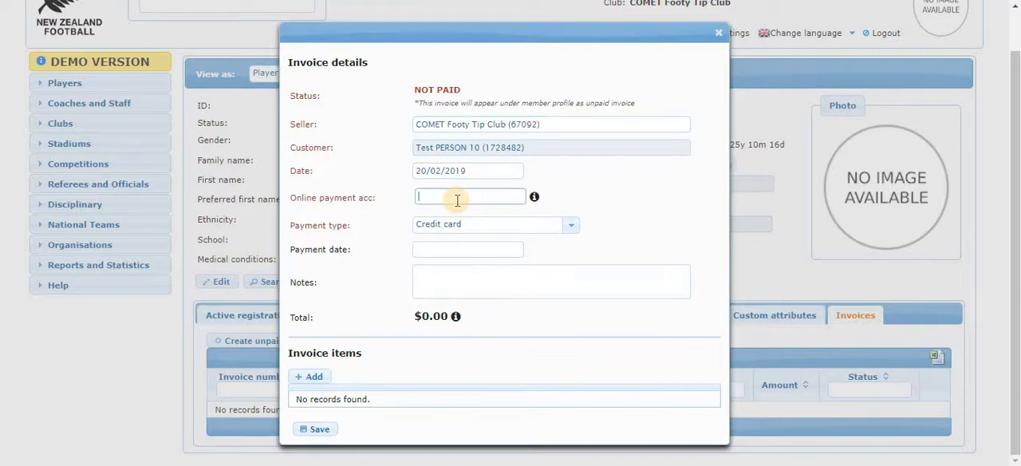
text(00000)
click(492, 287)
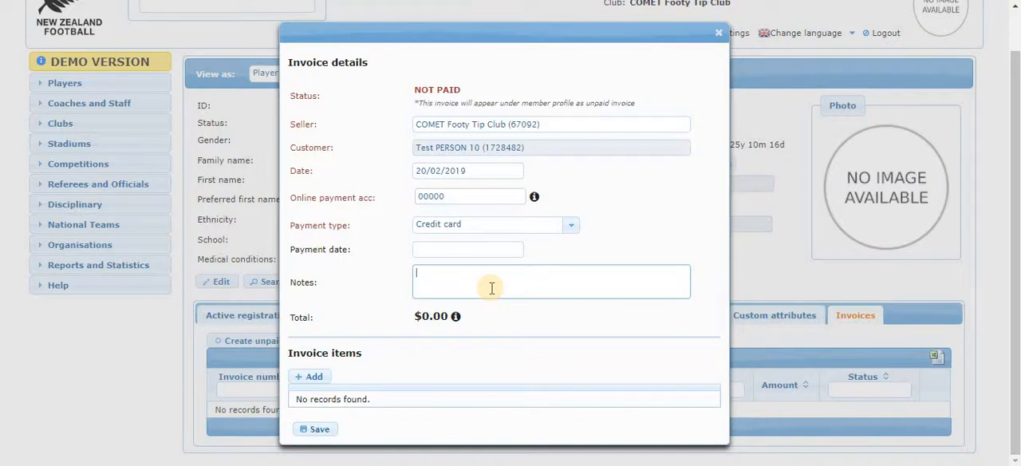
text(Adding payment)
Step: Add Test Item to the unpaid invoice's items and save the invoice
click(313, 377)
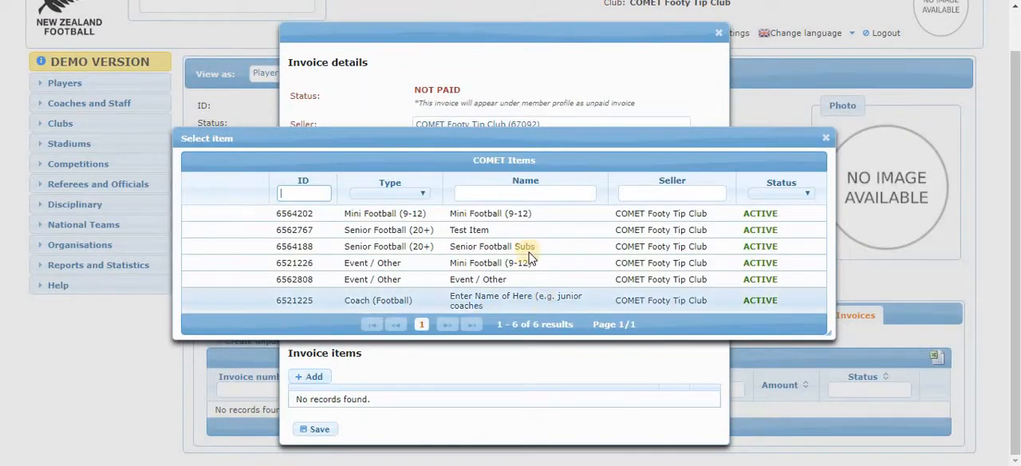
click(494, 230)
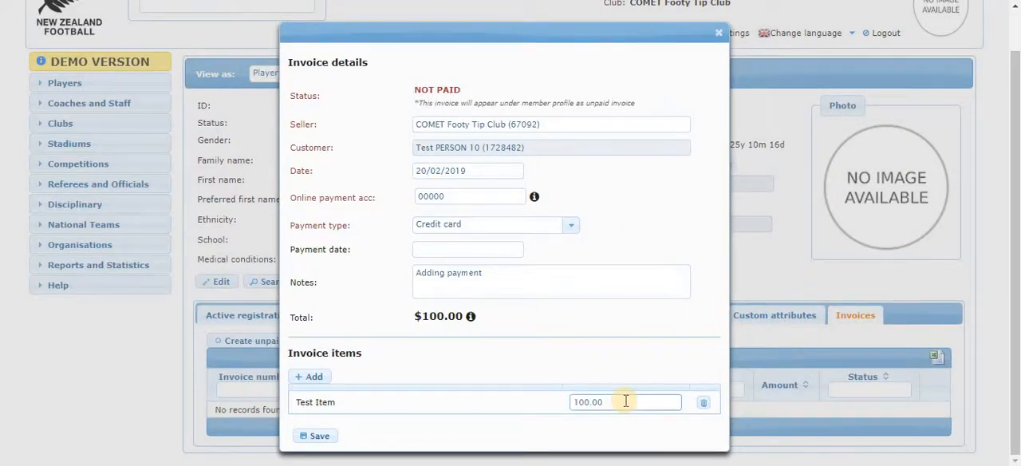
click(313, 437)
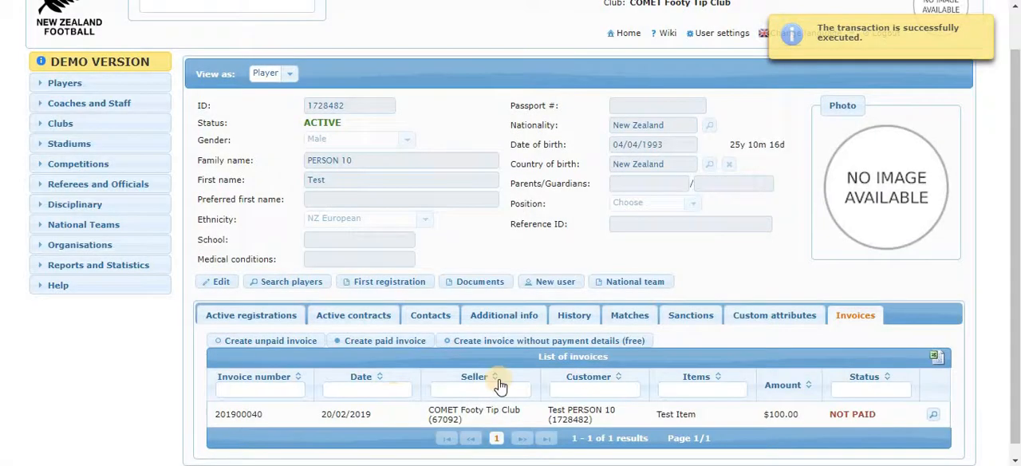
Step: View the blank form for a free invoice without payment details, and close it without saving
click(375, 346)
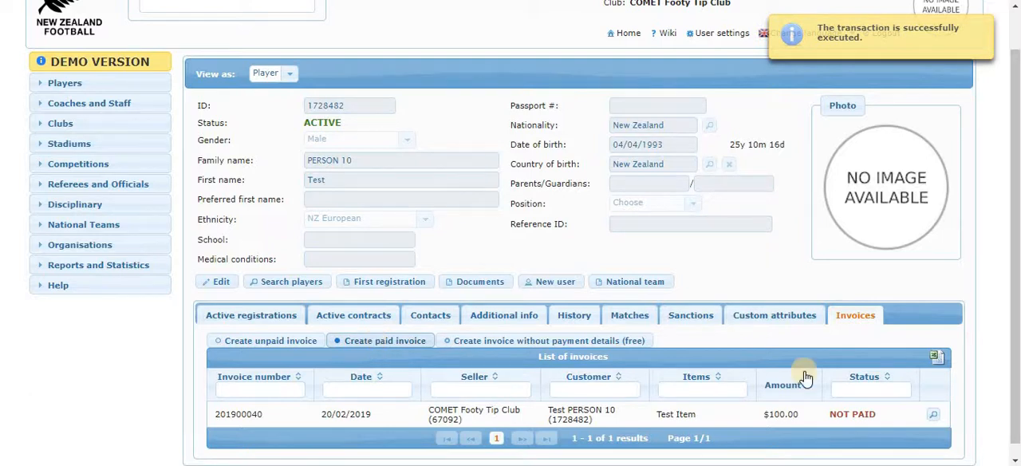
click(535, 341)
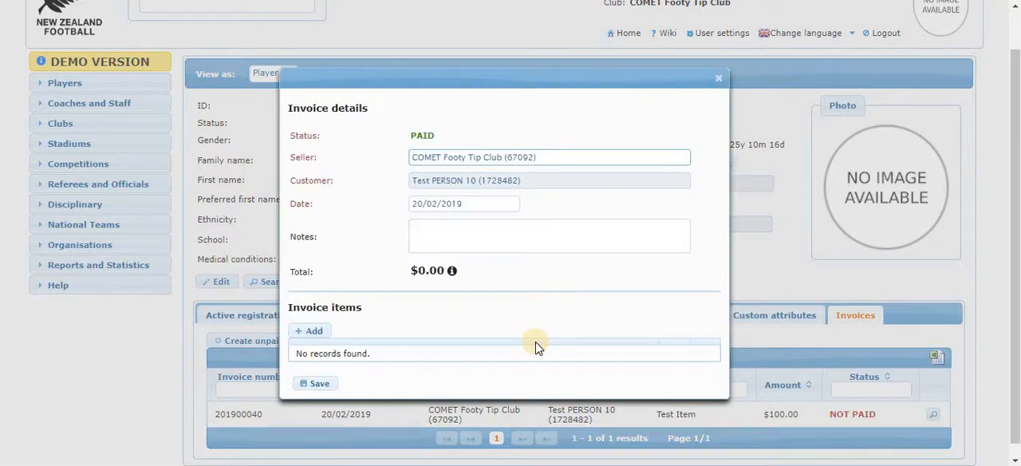
click(718, 78)
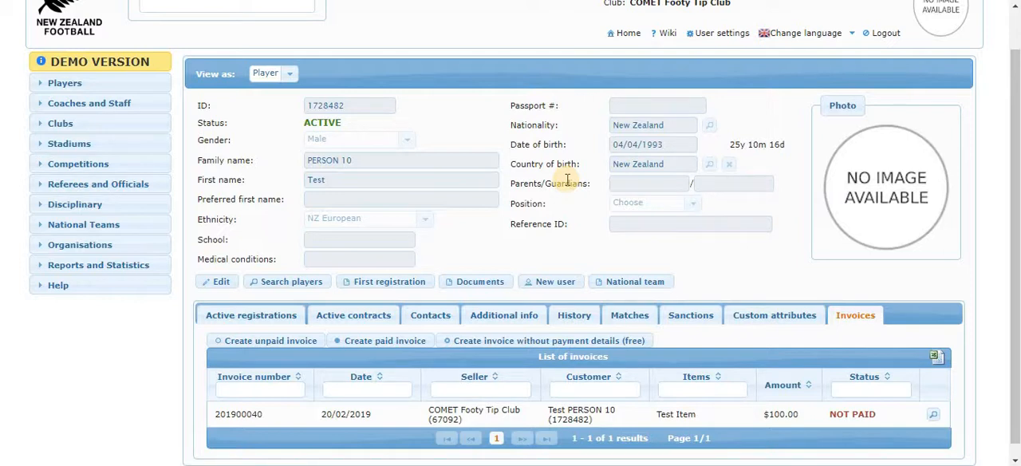
Step: Open the details of Test Item from the club's items and display its purchases
click(60, 125)
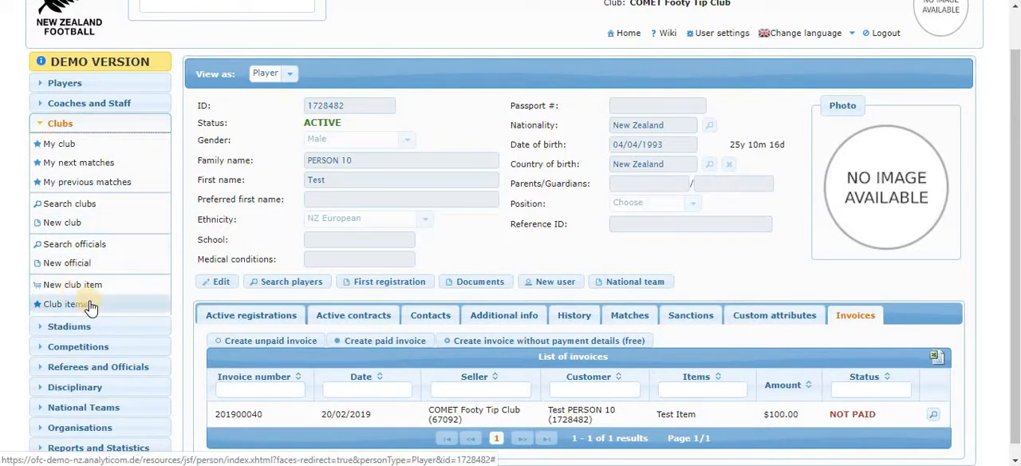
click(94, 307)
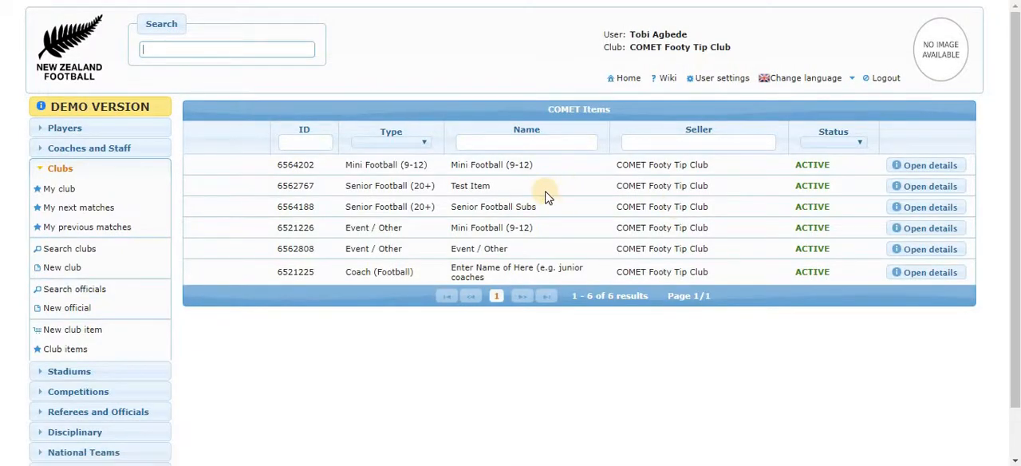
click(923, 188)
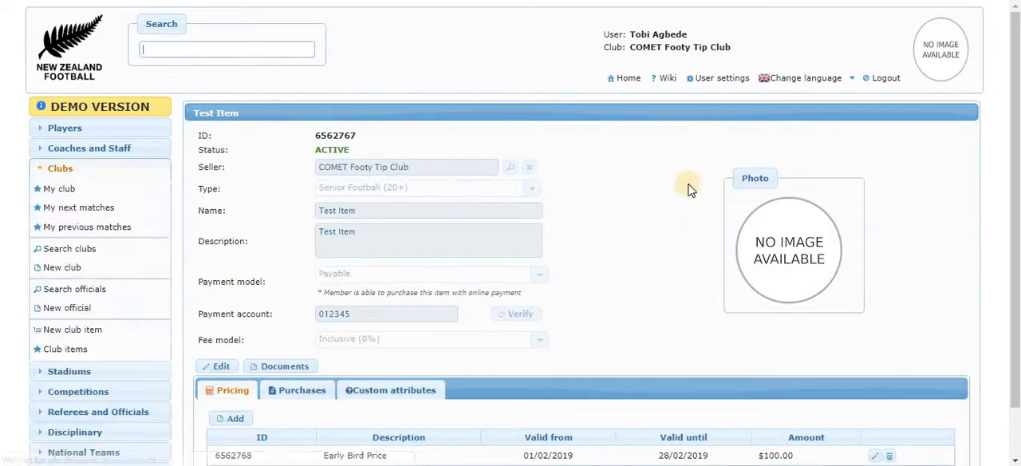
scroll(690, 190, down, 1)
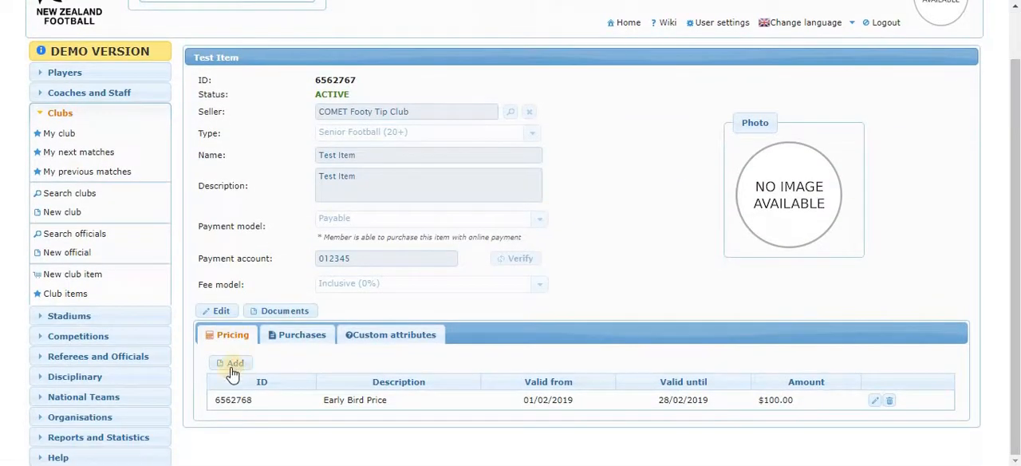
click(303, 334)
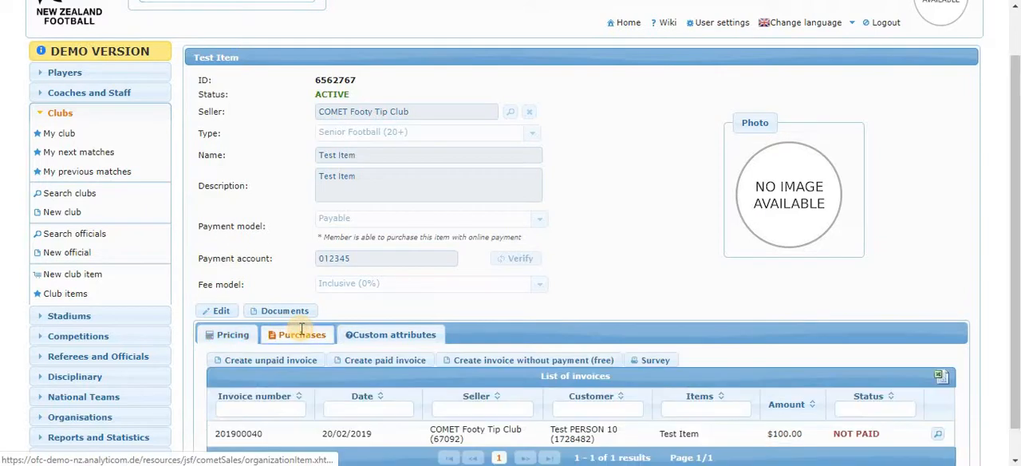
scroll(536, 249, down, 1)
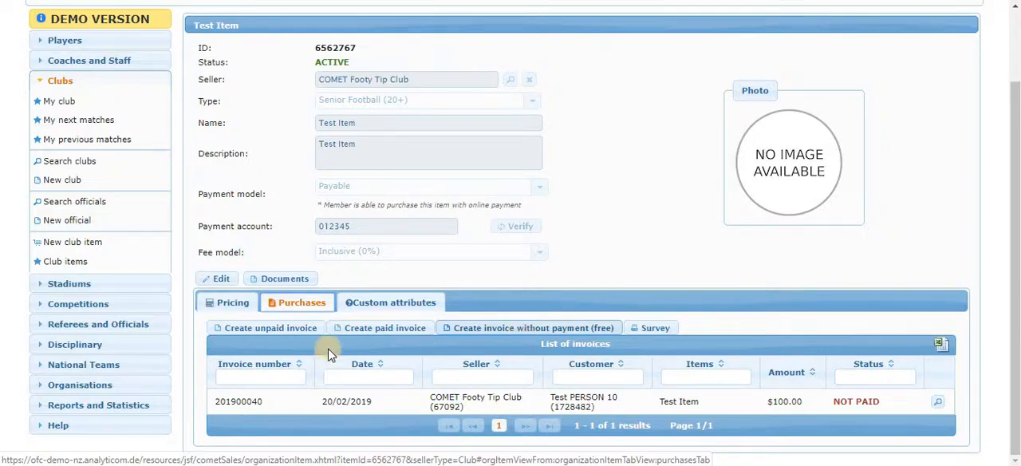
Step: Start a paid invoice for Test Item and choose the customer by searching for test person number 10
click(358, 329)
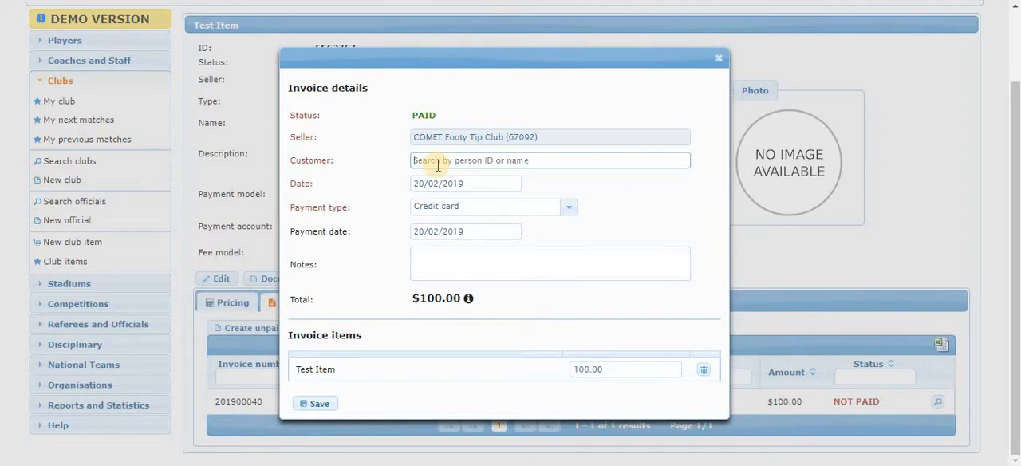
text(Test Person 10)
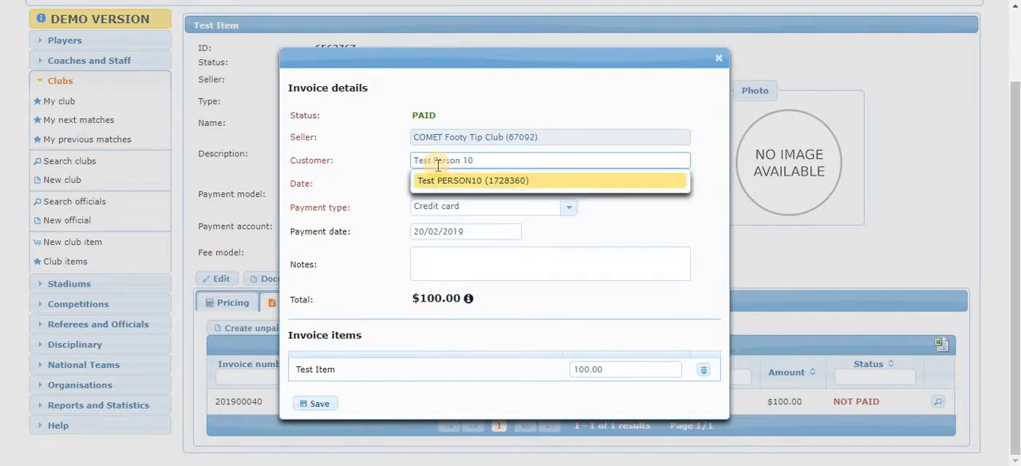
click(475, 180)
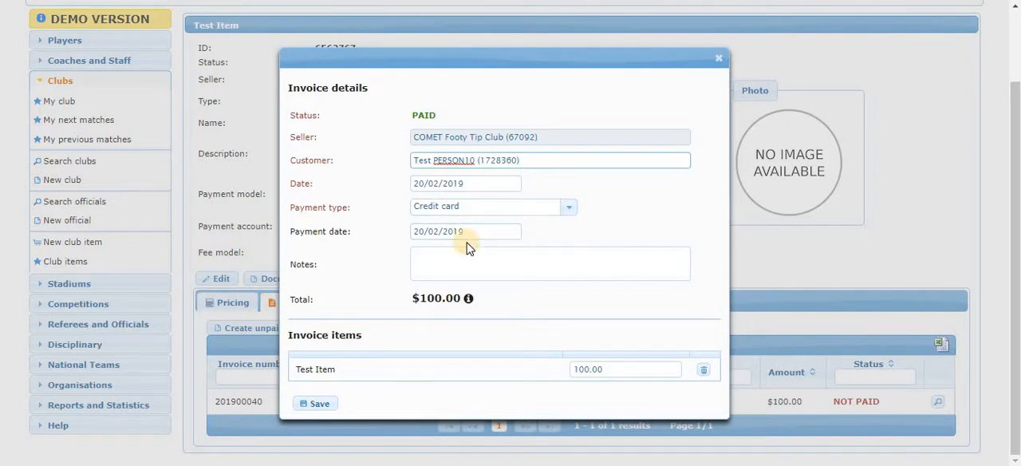
Step: Enter "Notes" as the paid invoice's notes and save the invoice
click(448, 254)
text(Notes)
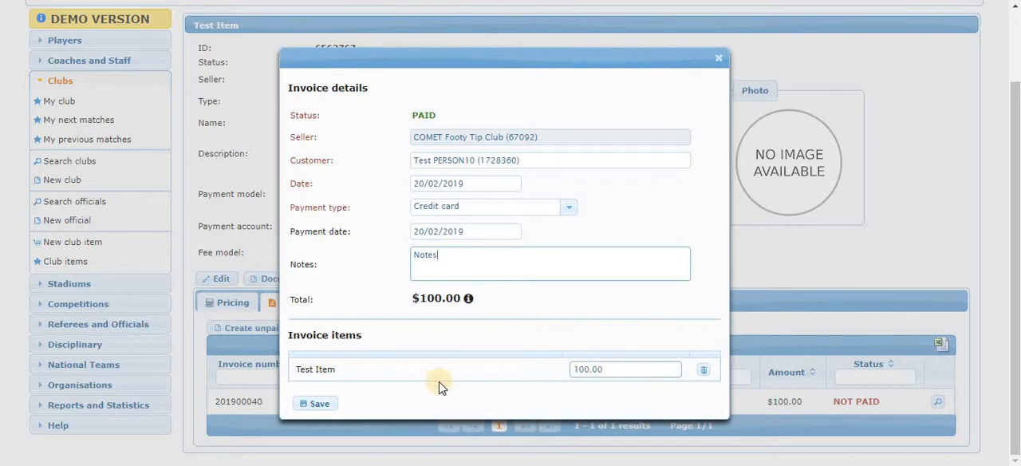
click(318, 403)
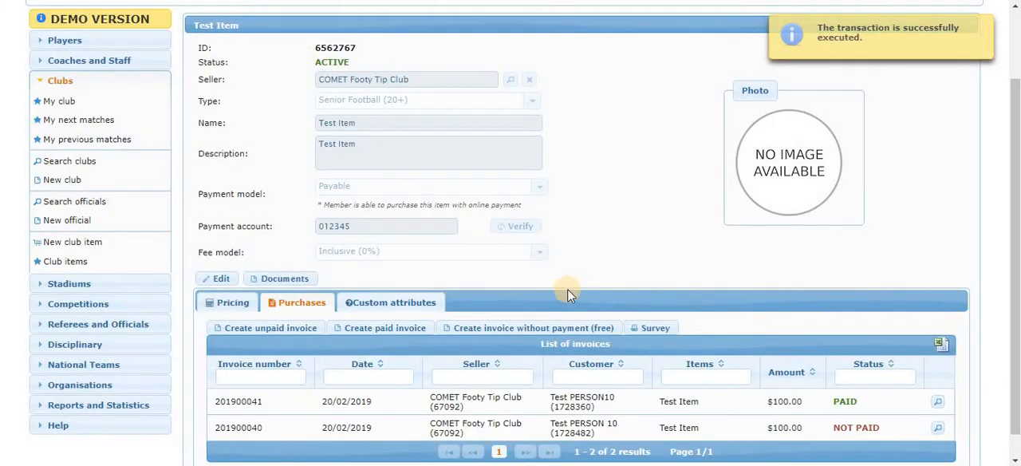
scroll(567, 288, down, 1)
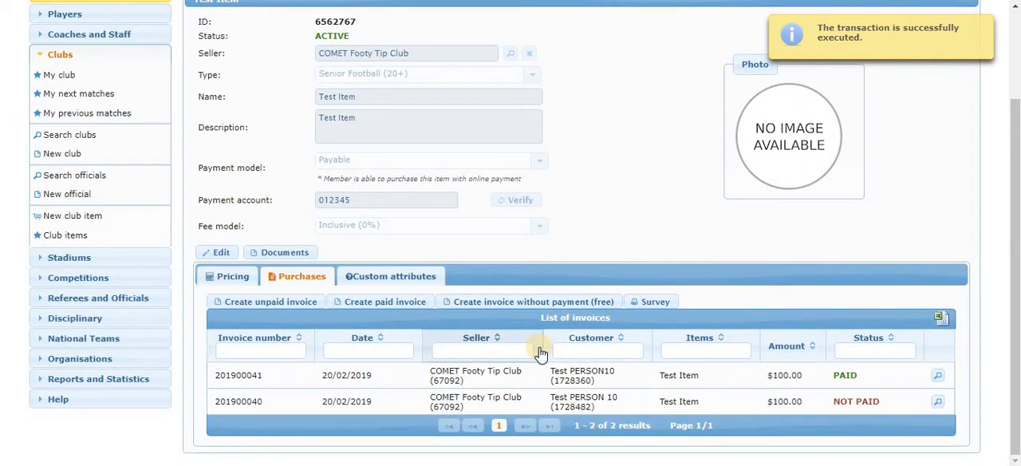